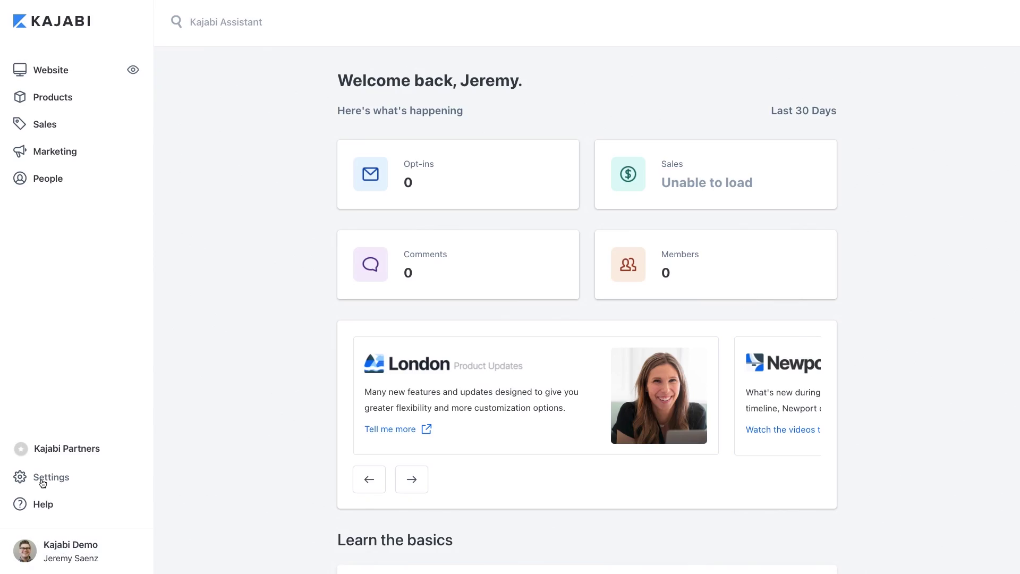
left_click(43, 478)
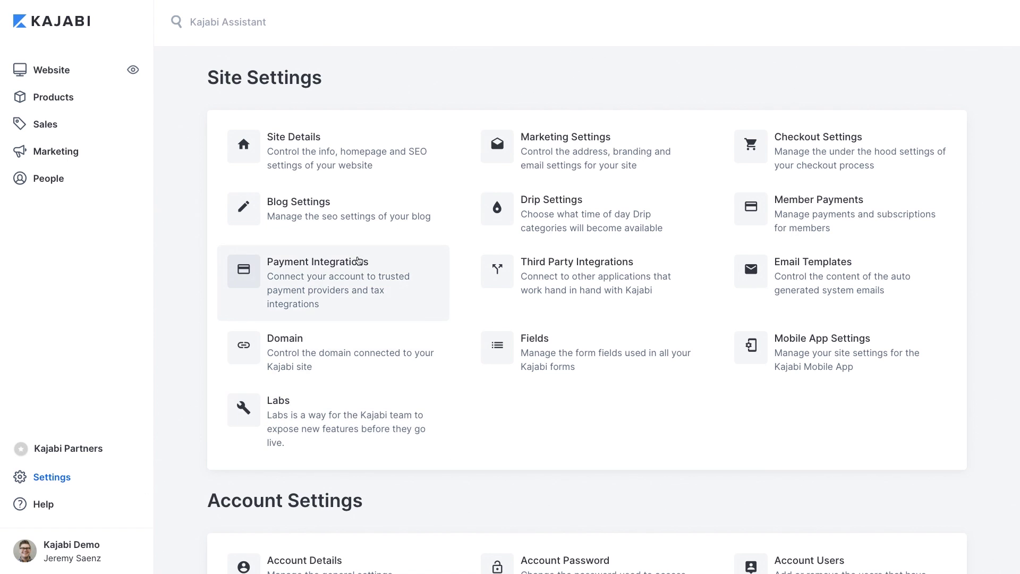
left_click(358, 255)
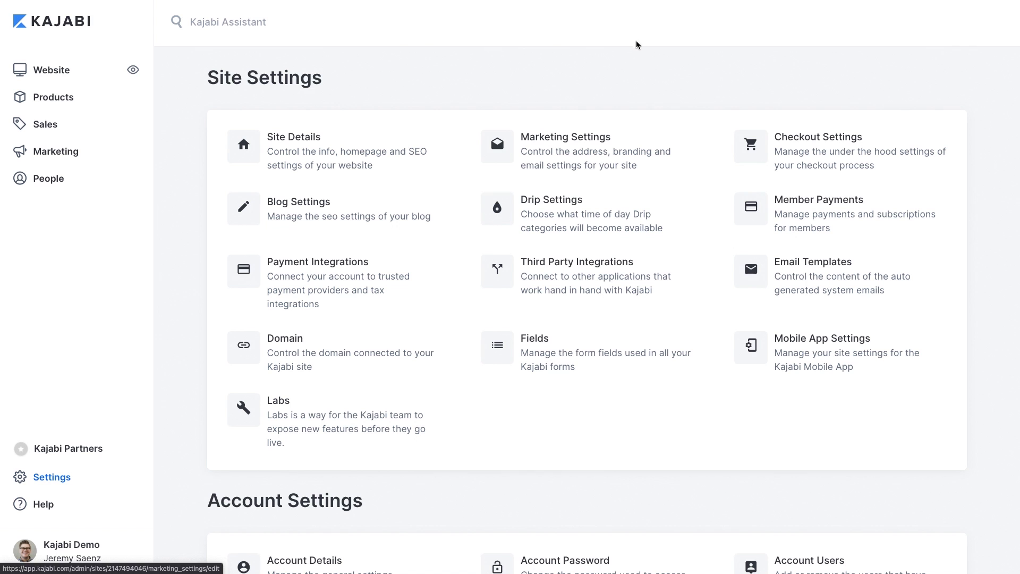
Open the Marketing Settings card from Site Settings.
left_click(332, 383)
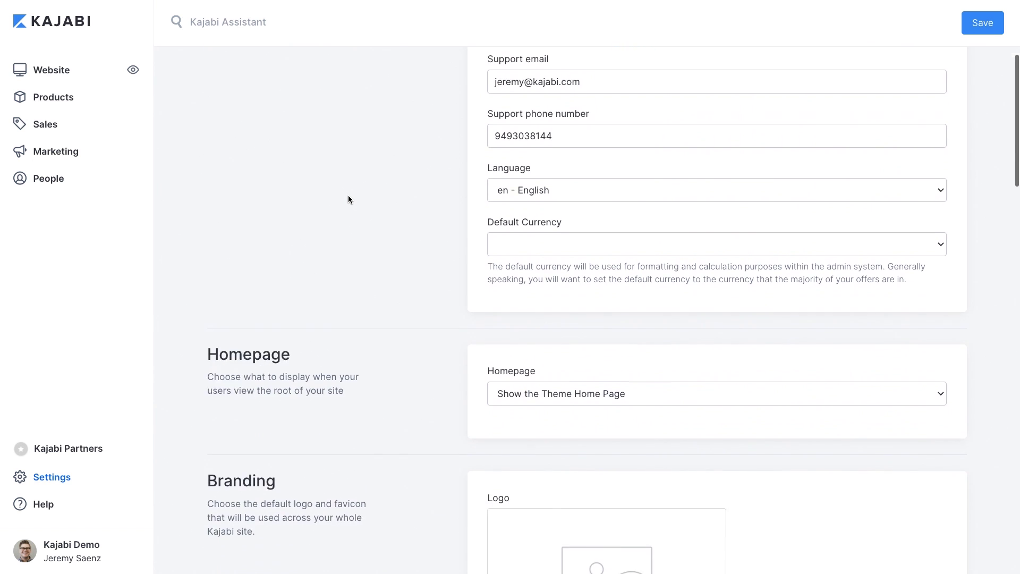
Scroll down Site Details to the default color palette and Instructor settings.
scroll(342, 229, "down", 7)
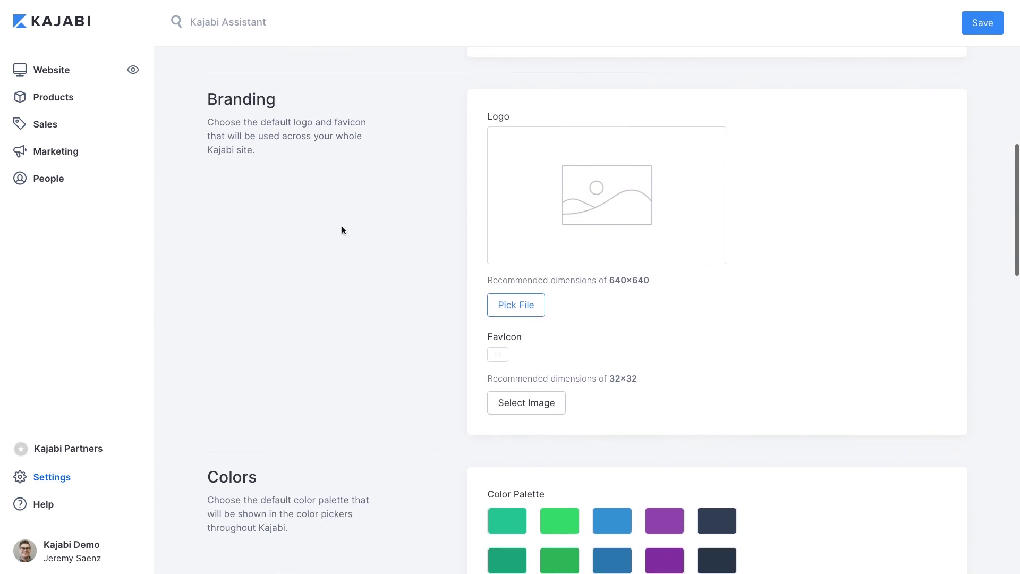
scroll(343, 229, "down", 7)
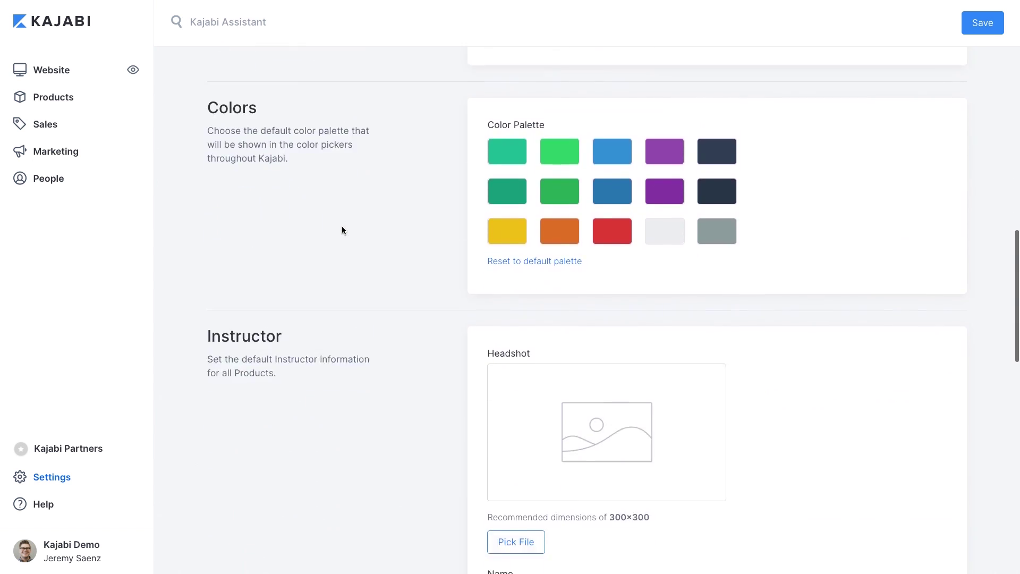
scroll(342, 230, "down", 6)
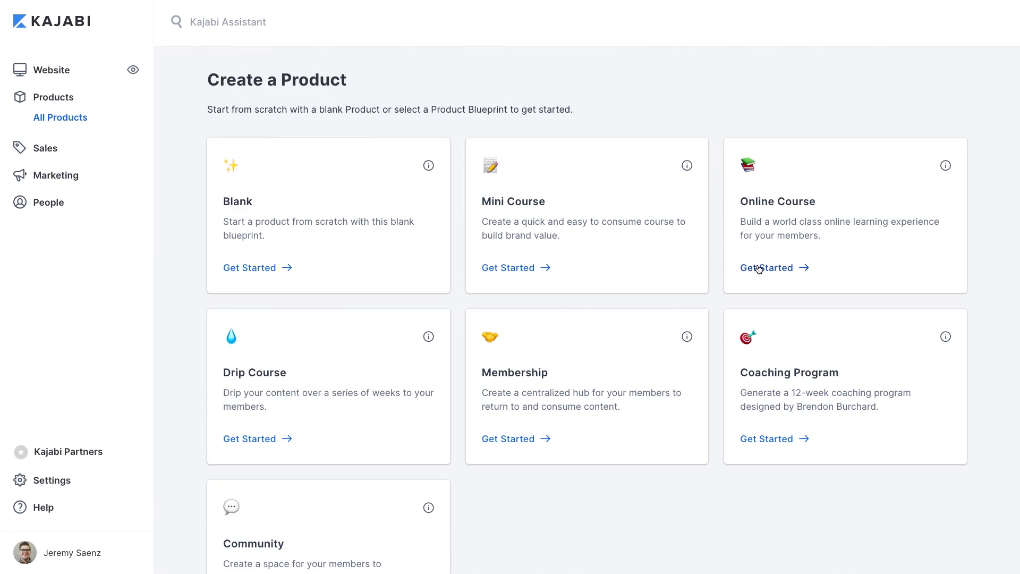
Create an Online Course product from its blueprint and open the 'Welcome to the Course' post.
left_click(759, 269)
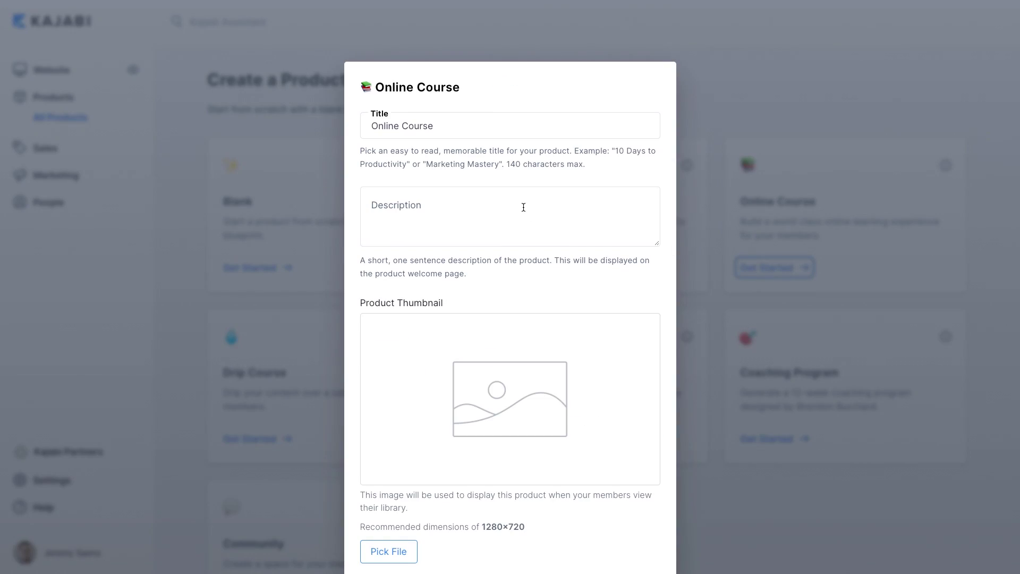
scroll(521, 205, "down", 2)
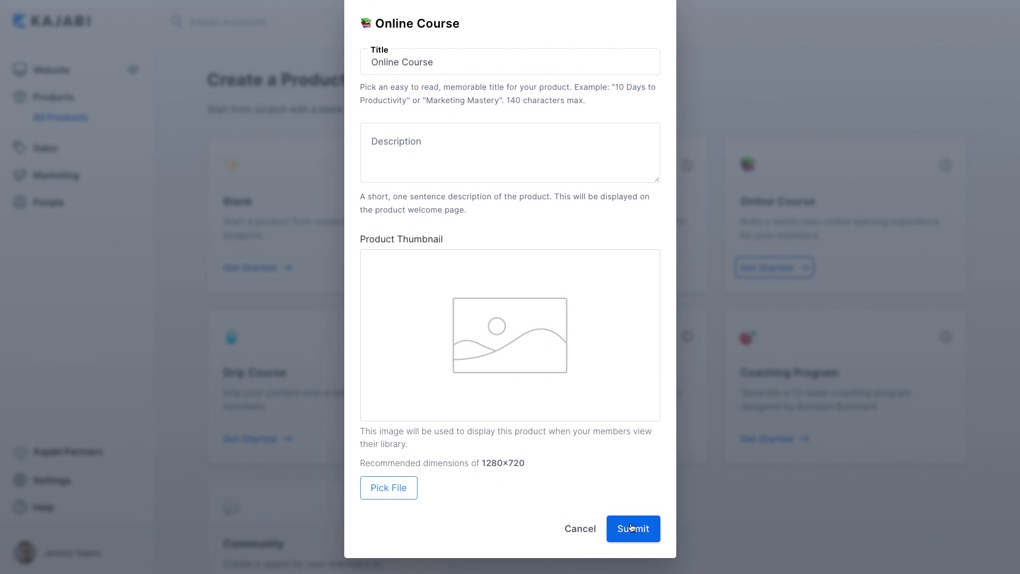
left_click(631, 527)
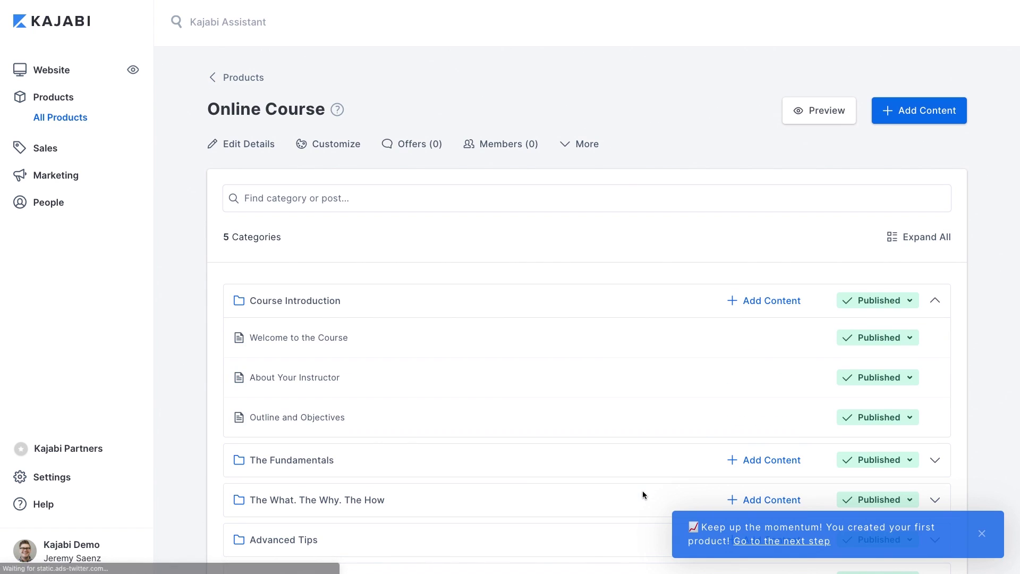
scroll(395, 410, "down", 2)
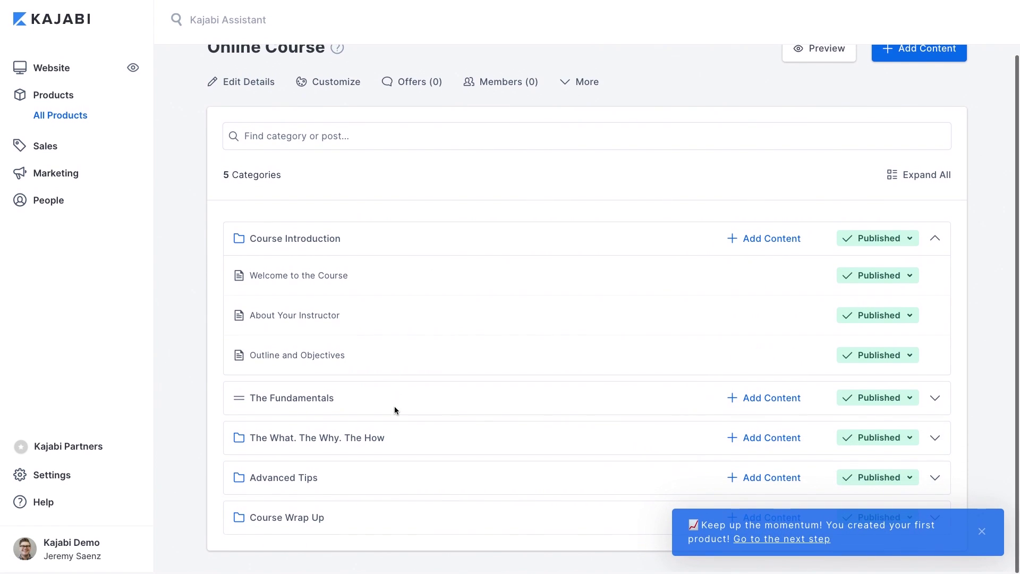
left_click(327, 282)
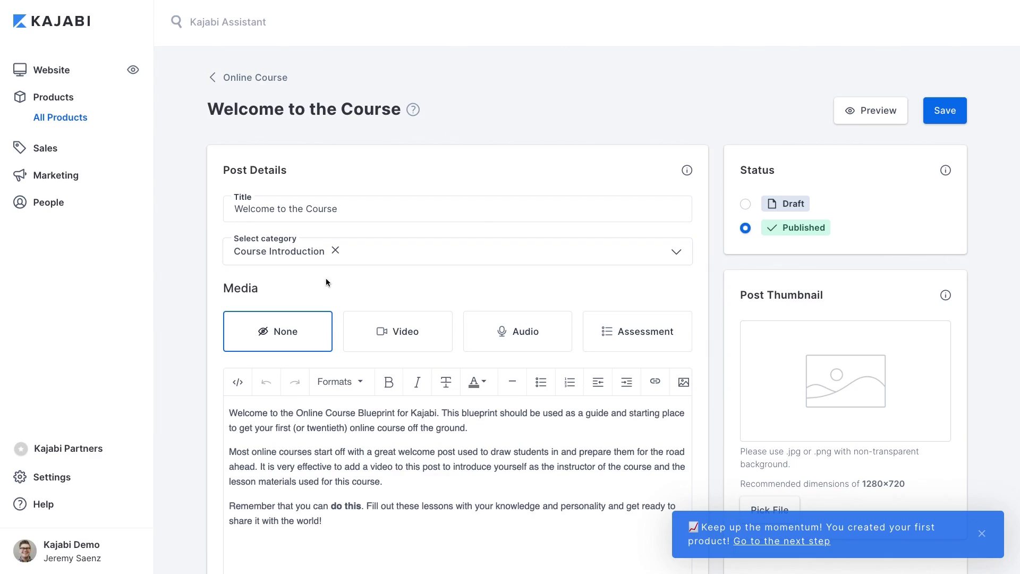
Try the Video and then the Audio media options on the Welcome to the Course post.
left_click(419, 331)
left_click(507, 347)
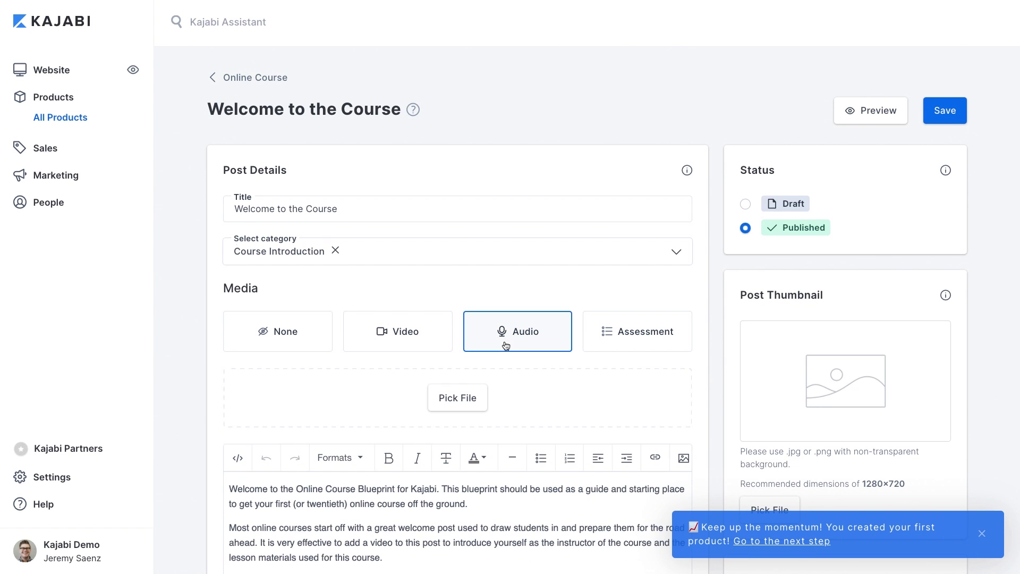
scroll(506, 347, "down", 5)
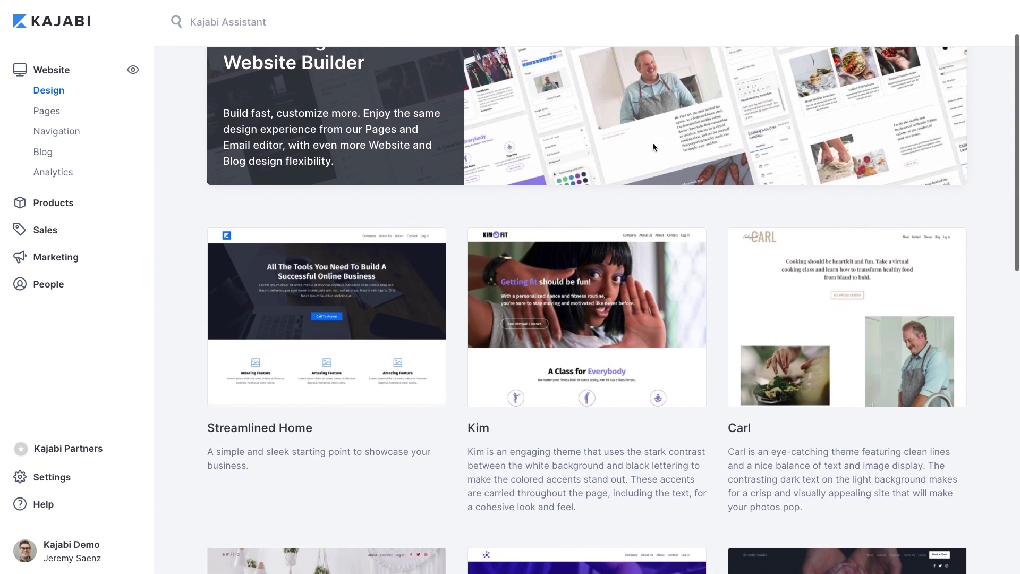
Replace the hero text with the headline 'My Awesome Headline'.
scroll(653, 142, "down", 3)
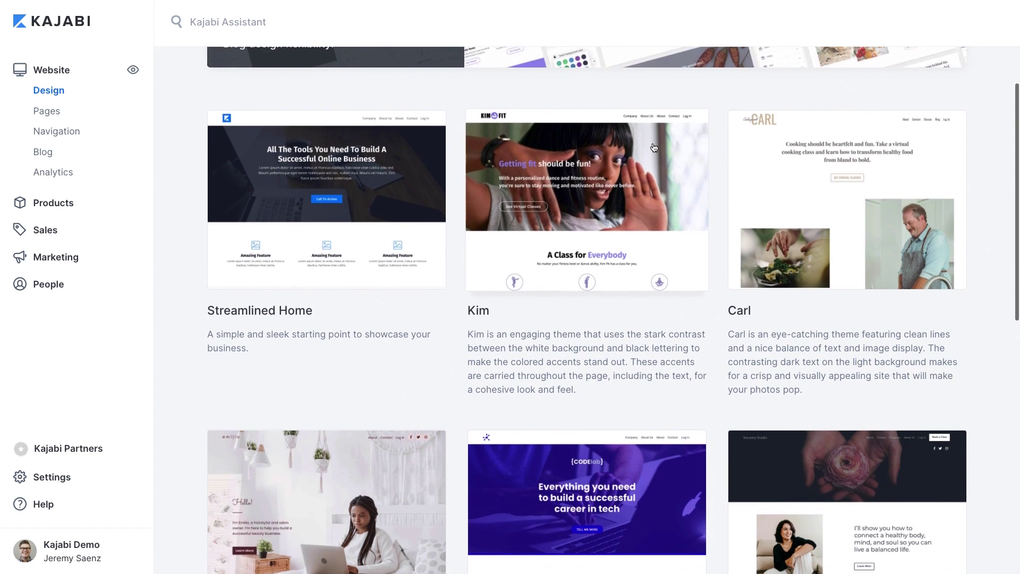
scroll(651, 154, "down", 3)
scroll(648, 172, "down", 1)
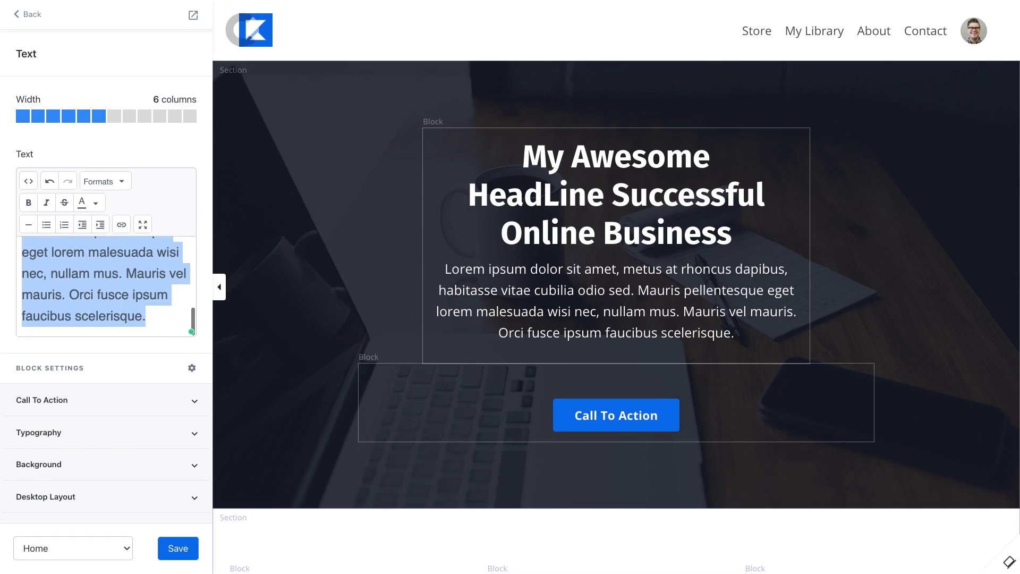
type("My Awesome Headline")
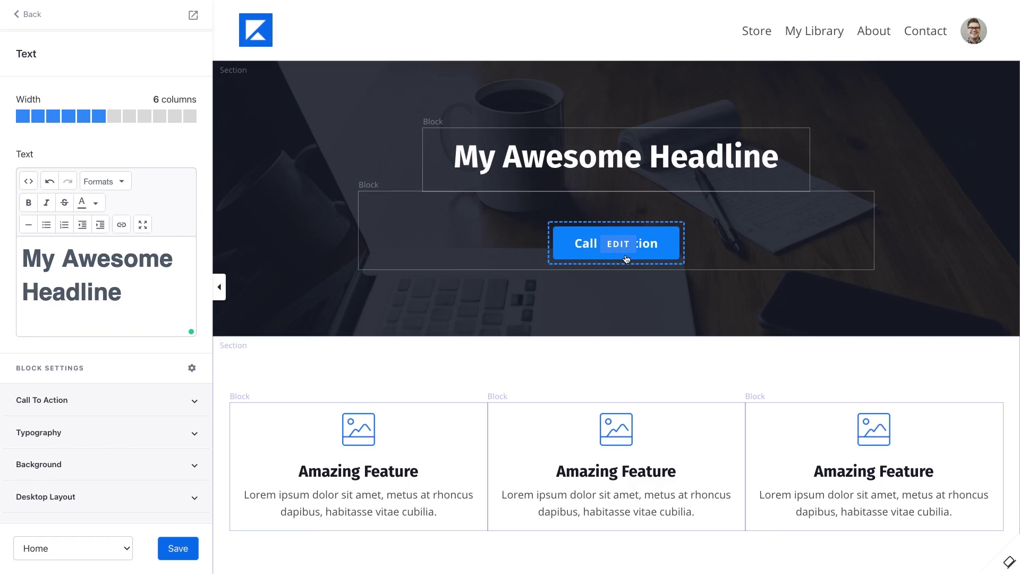
Label the hero button 'Buy Now' and move Call to Action below 3 Feature Columns.
left_click(626, 259)
triple_click(170, 178)
type("Buy Now")
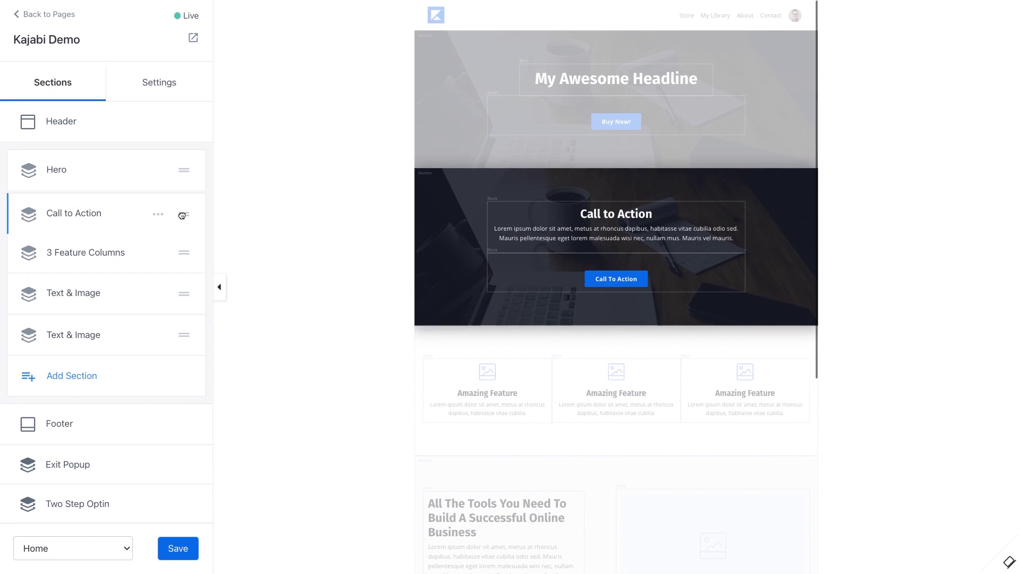
left_click_drag(183, 213, 178, 241)
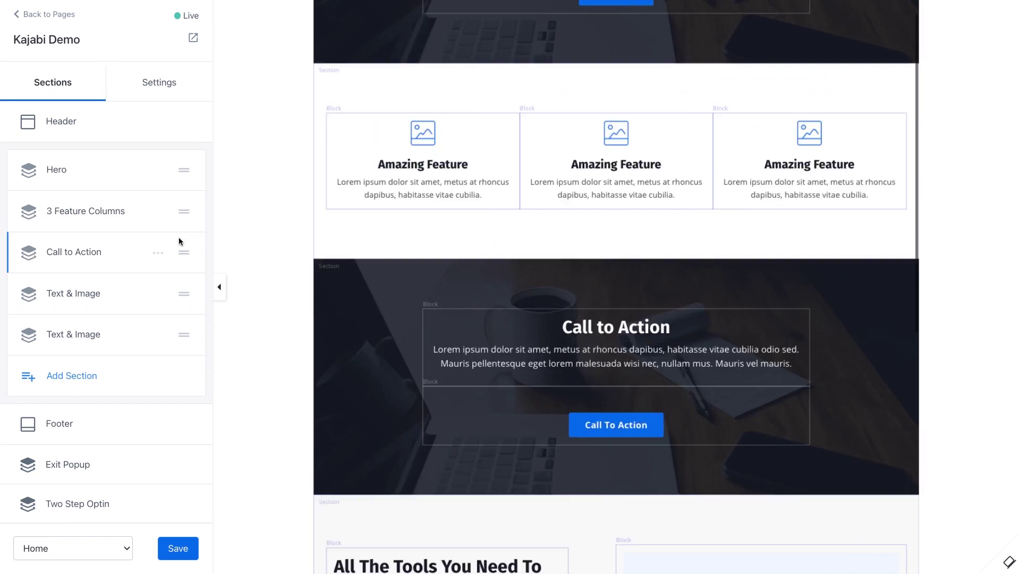
scroll(715, 298, "down", 5)
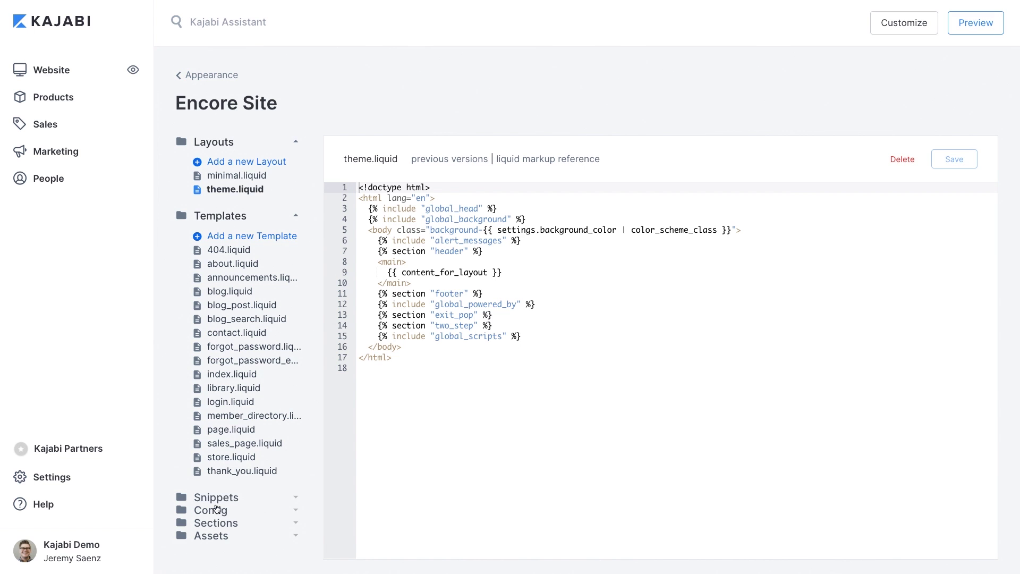
Expand the Snippets folder in the Encore Site theme code editor.
left_click(224, 497)
scroll(242, 436, "down", 2)
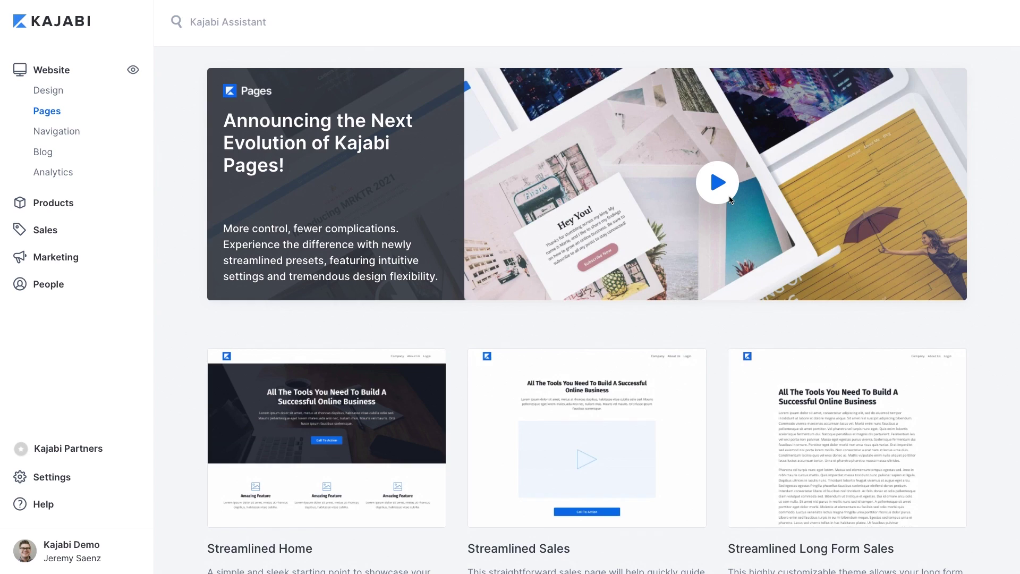
Scroll through the landing page templates to choose one.
scroll(729, 197, "down", 3)
scroll(729, 200, "down", 4)
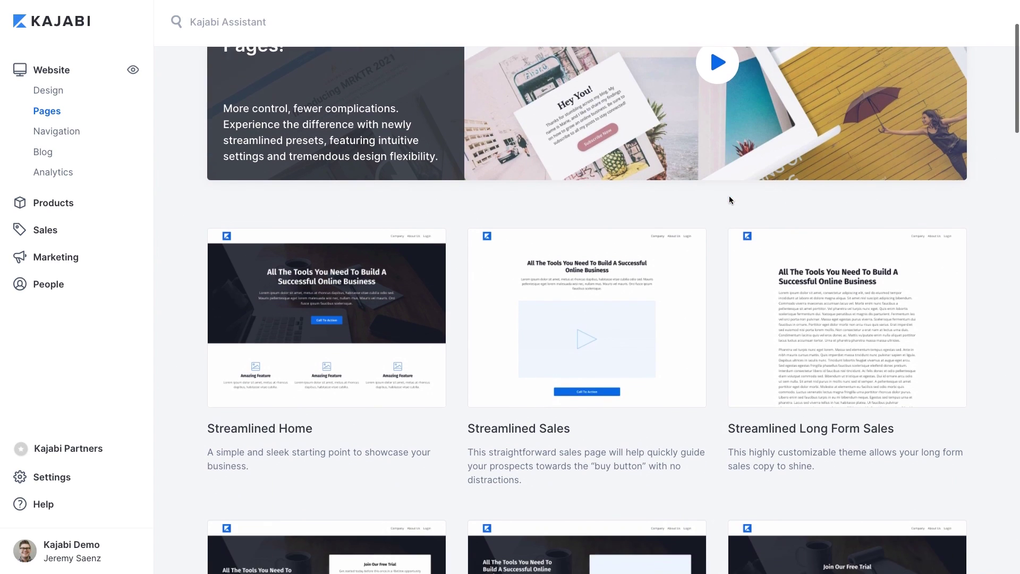
scroll(730, 200, "down", 1)
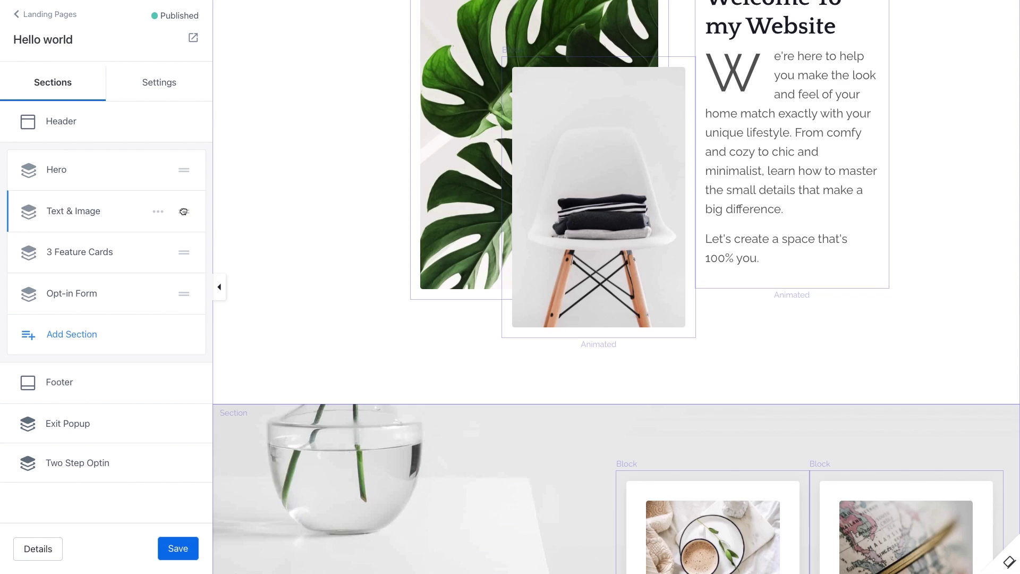
Drag the Text & Image section below 3 Feature Cards in the Sections list.
left_click_drag(182, 208, 179, 253)
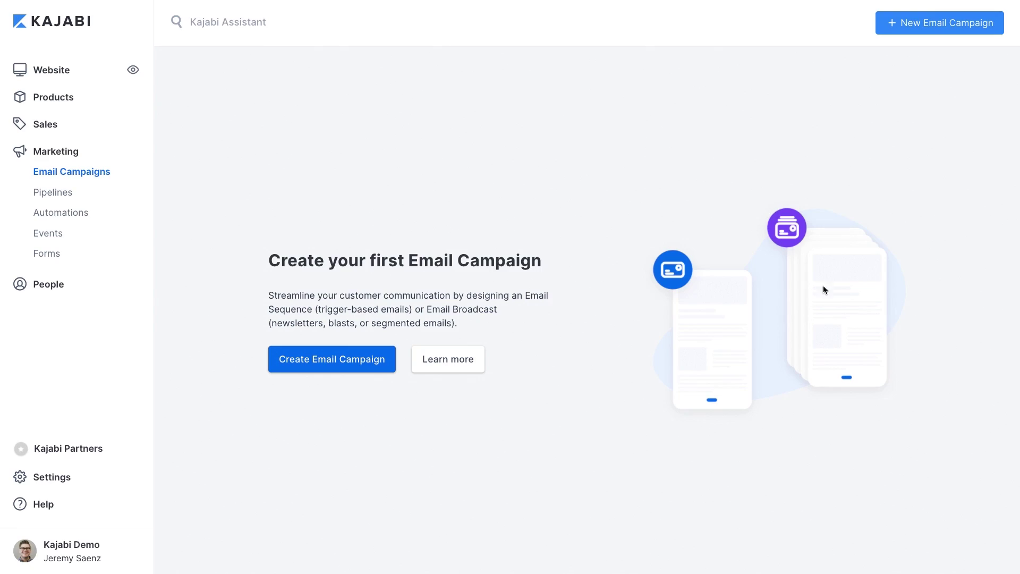
Open the New Email Campaign dialog from the Email Campaigns page.
left_click(946, 31)
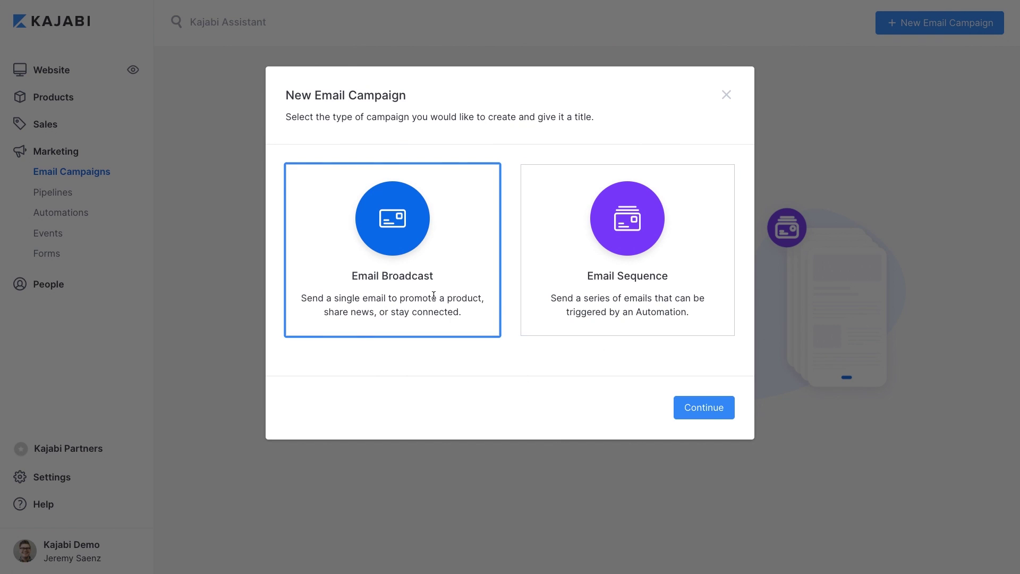
Create a broadcast email from the Ballast template, titled 'Email Broadcast'.
left_click(693, 408)
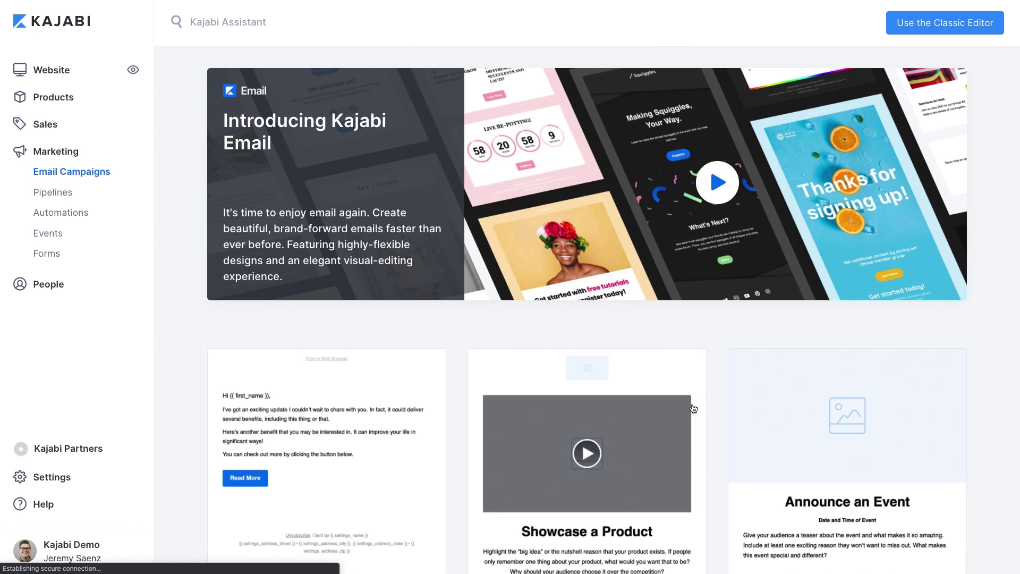
scroll(693, 408, "down", 8)
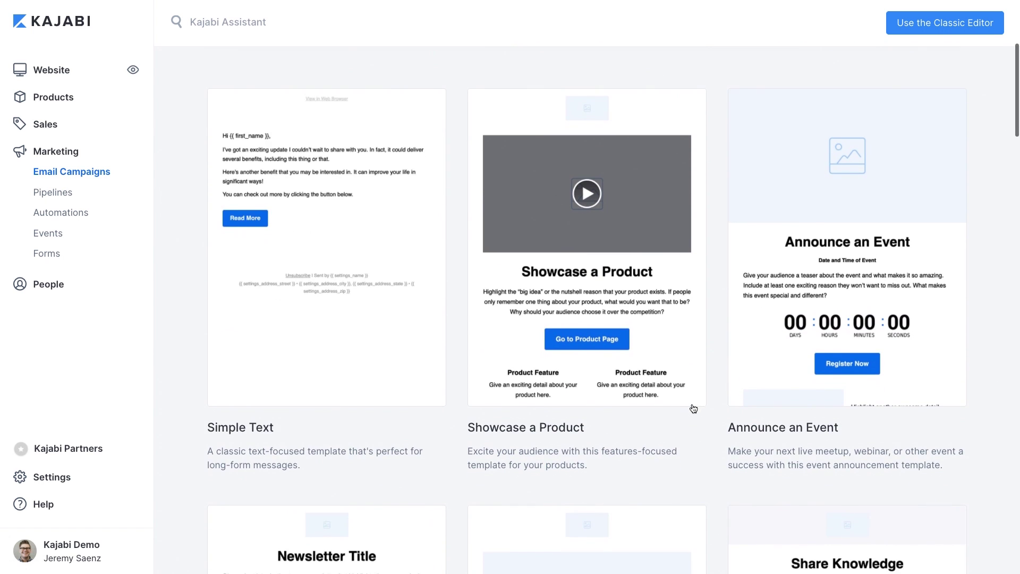
scroll(694, 408, "down", 12)
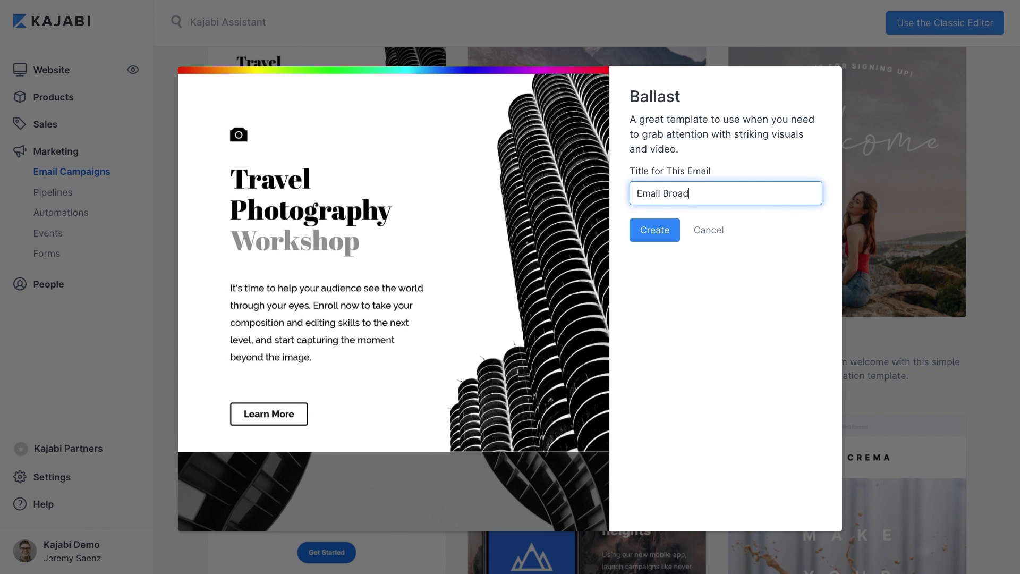
key("Return")
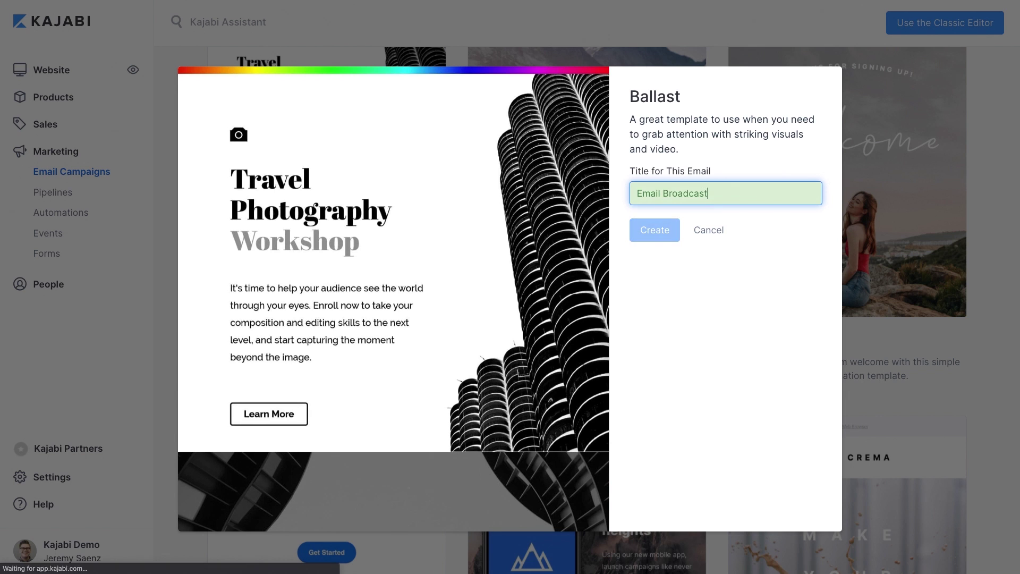
Open the 'Meet Our All-Star Photographers' block of the new email for editing.
scroll(522, 228, "down", 7)
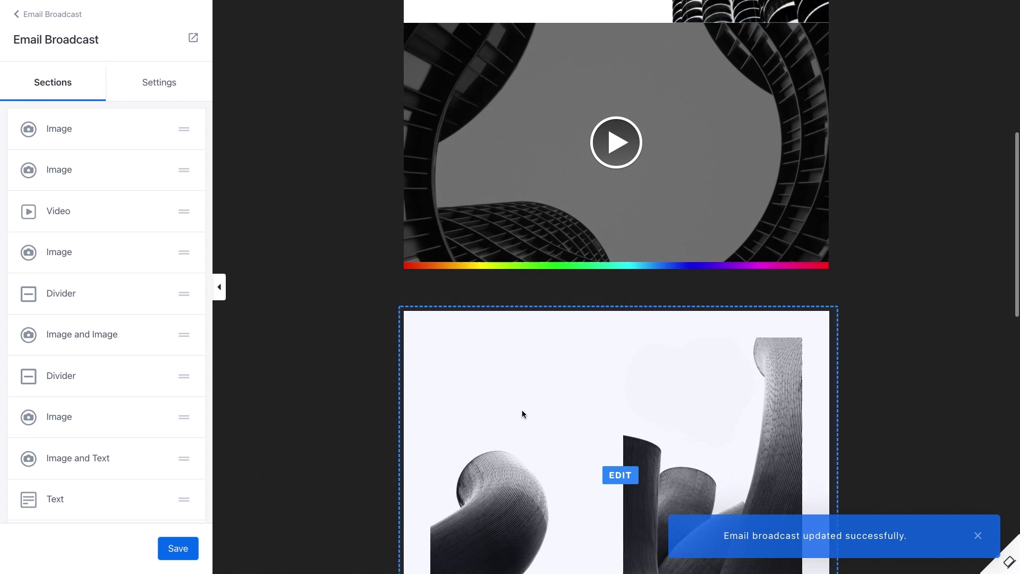
scroll(522, 410, "down", 8)
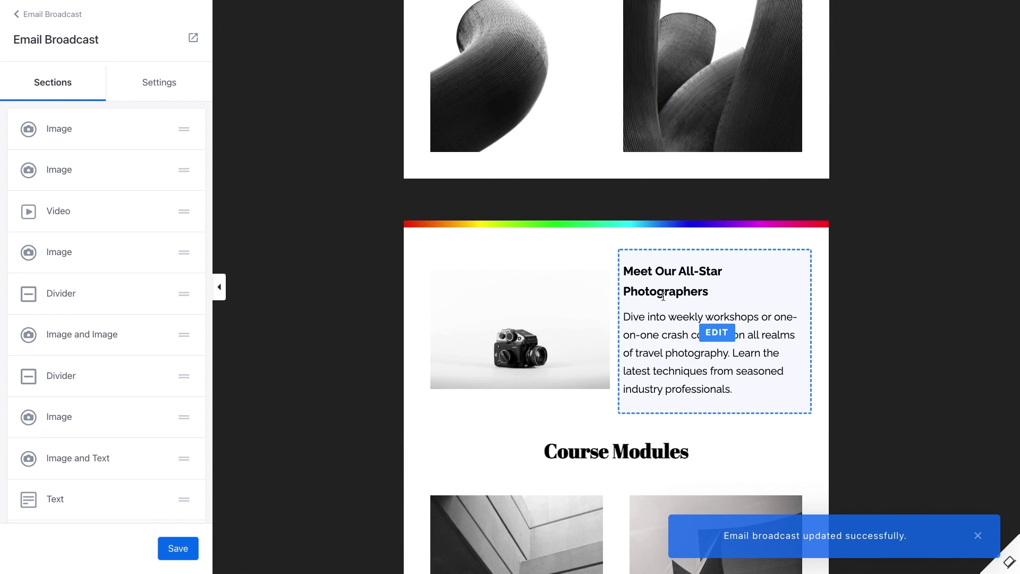
left_click(663, 296)
scroll(129, 287, "down", 5)
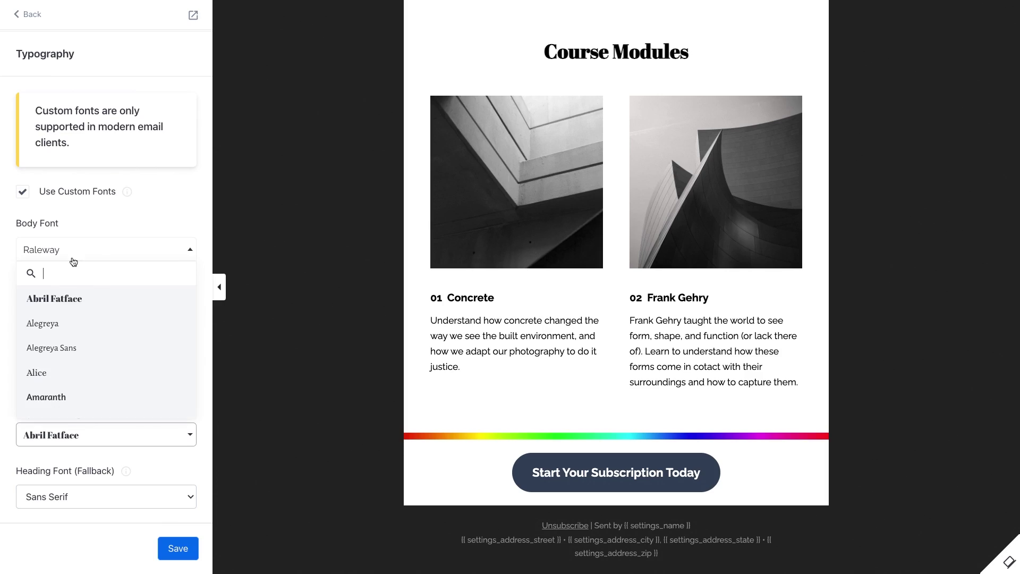
Set the broadcast email's body font to Abril Fatface.
left_click(69, 302)
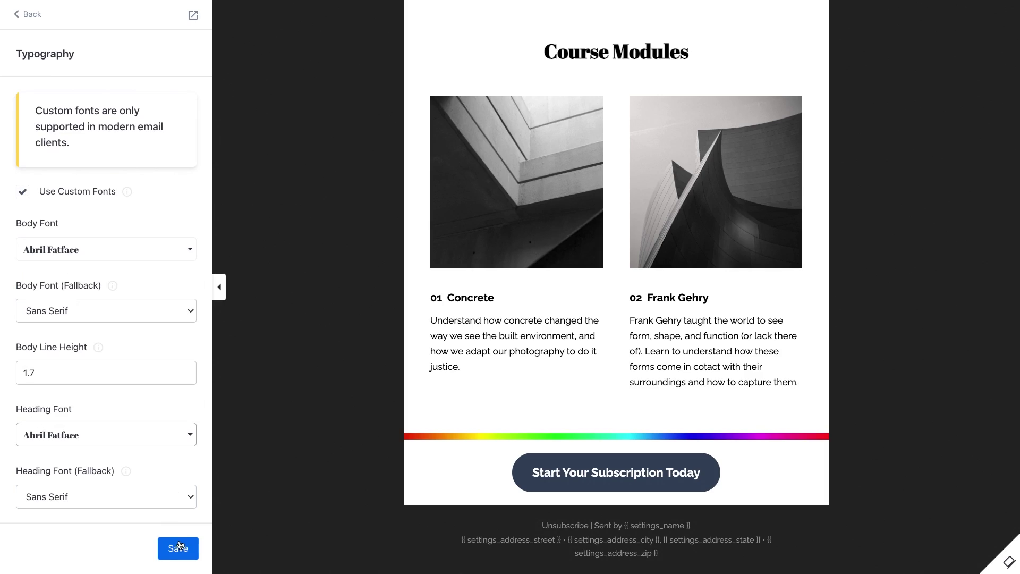
scroll(325, 383, "up", 20)
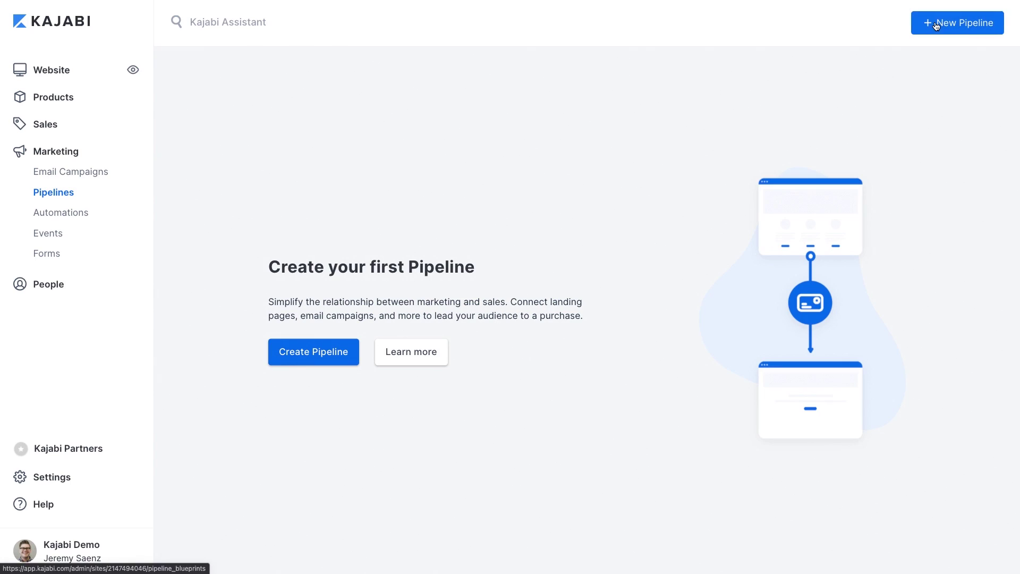
Generate a pipeline from the Sales Page OVO blueprint, keeping its default name and offer.
left_click(937, 25)
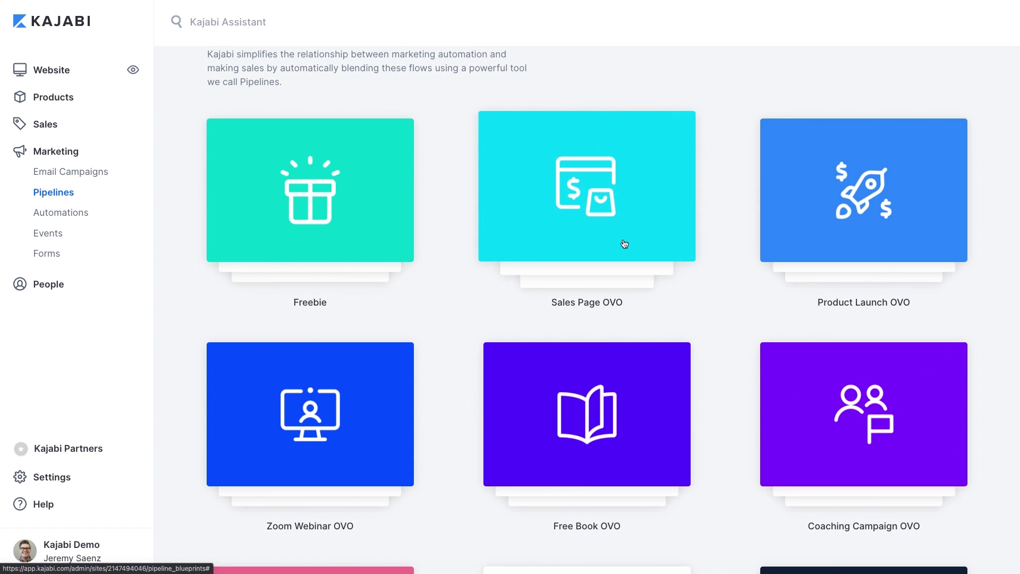
left_click(624, 244)
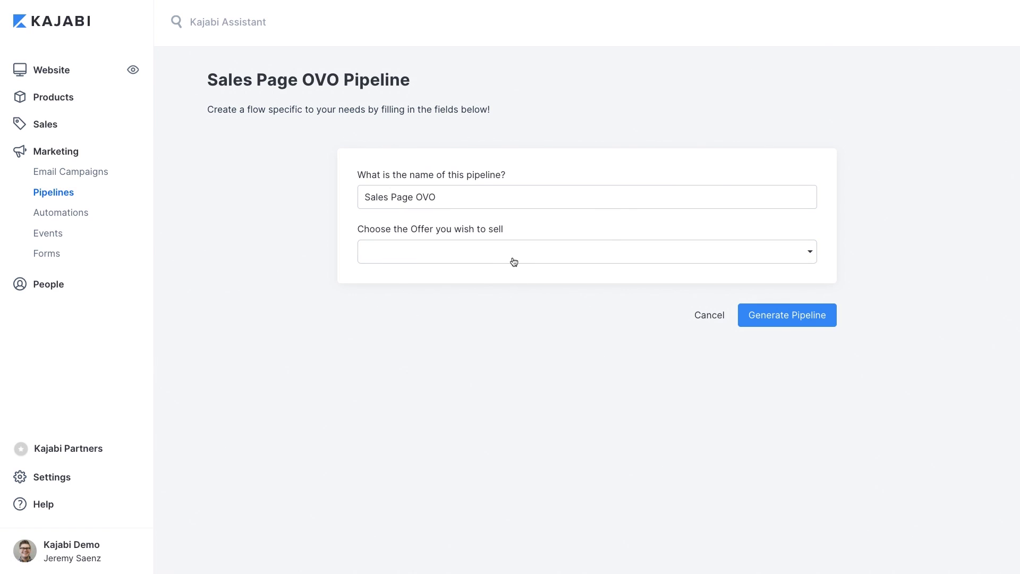
left_click(513, 261)
left_click(558, 226)
left_click(750, 318)
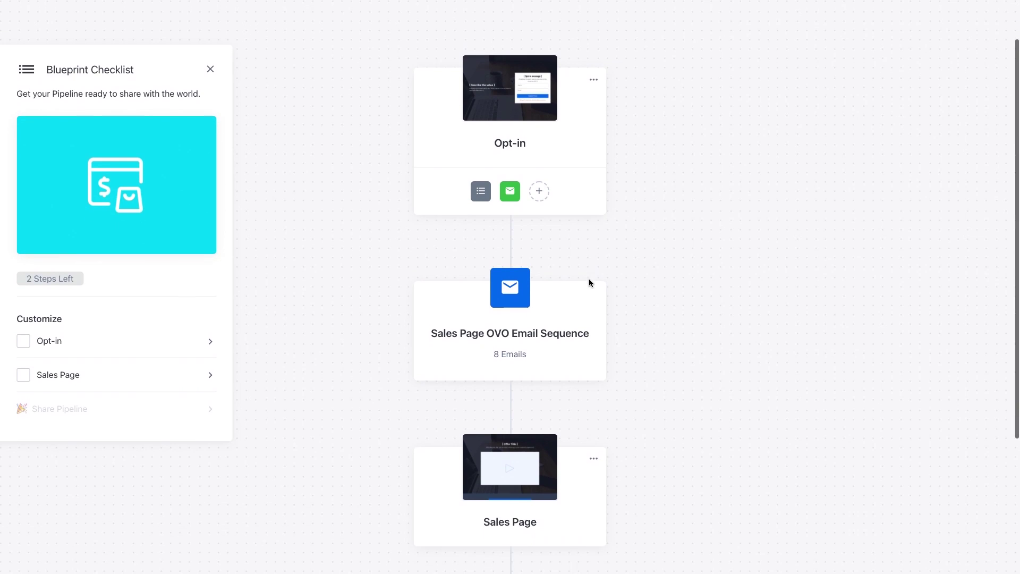
Open the Sales Page OVO pipeline's Opt-in page.
scroll(589, 279, "down", 2)
scroll(589, 278, "up", 3)
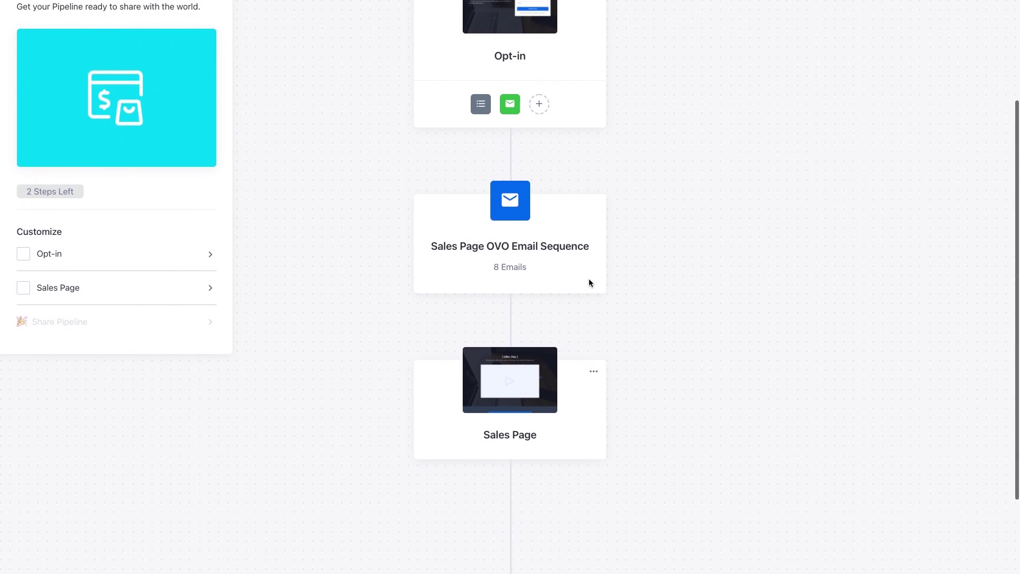
left_click(514, 126)
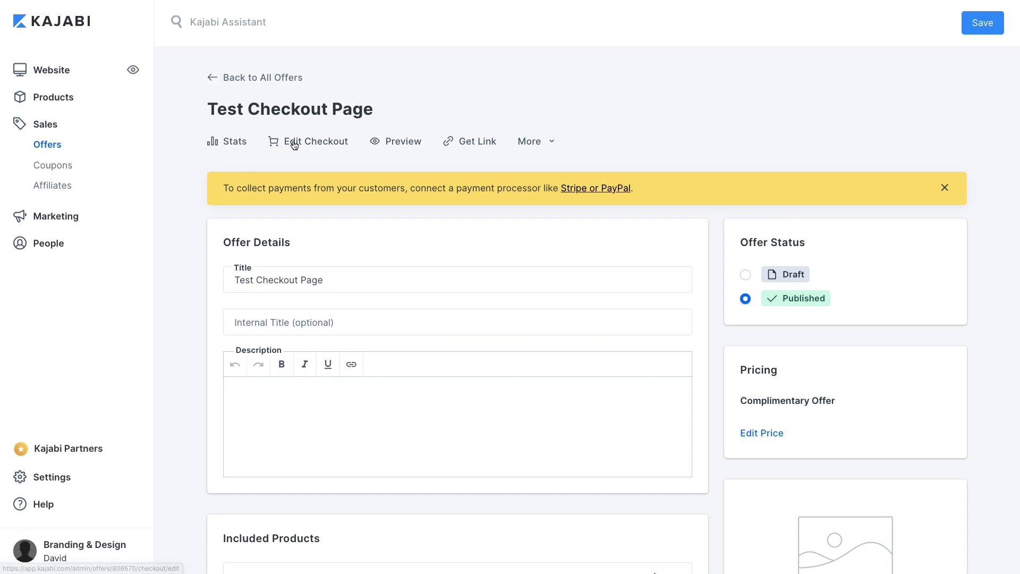
Open the offer's checkout for editing and review the Sales Page OVO email sequence.
left_click(292, 142)
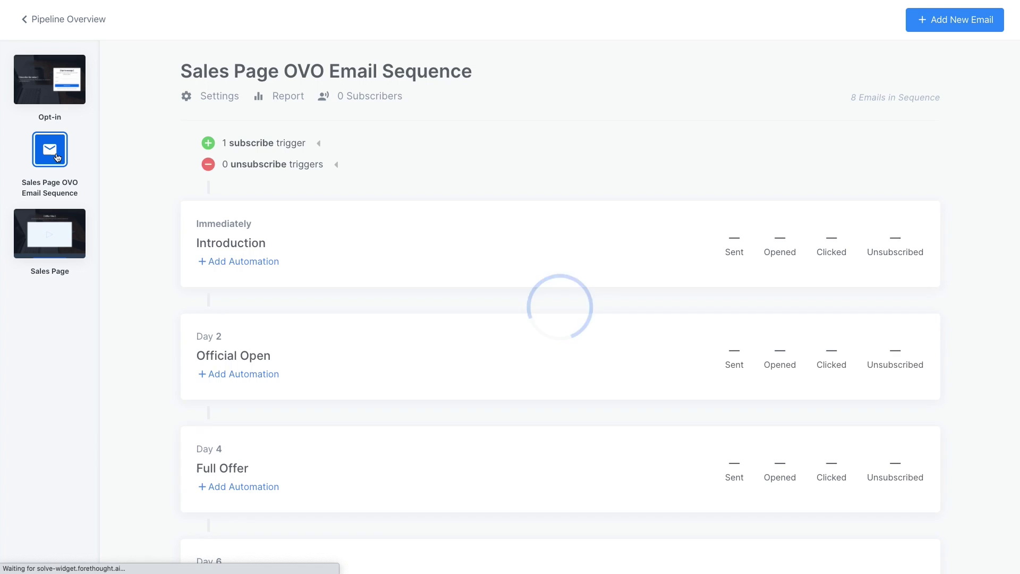
scroll(159, 220, "down", 10)
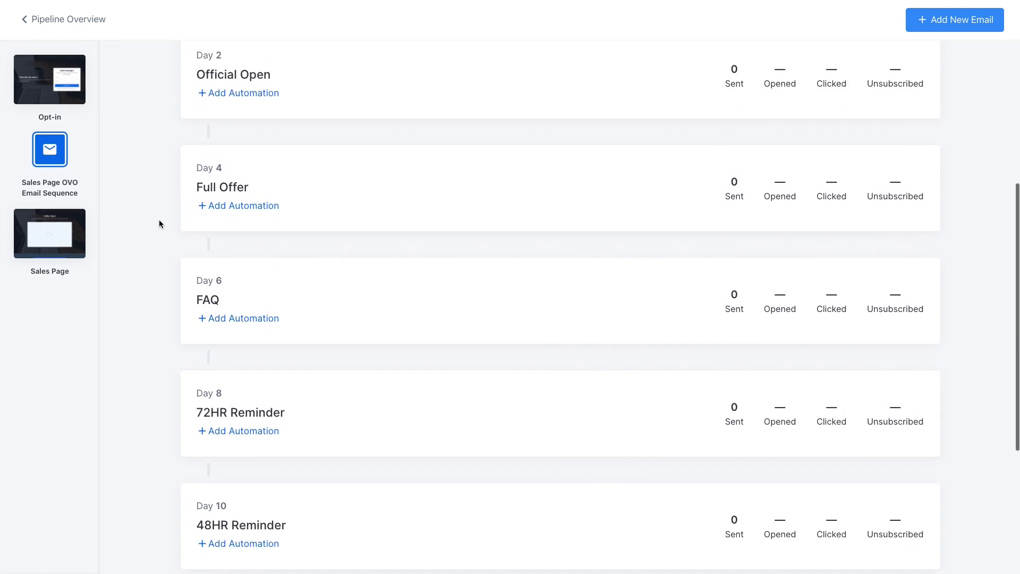
scroll(159, 220, "up", 10)
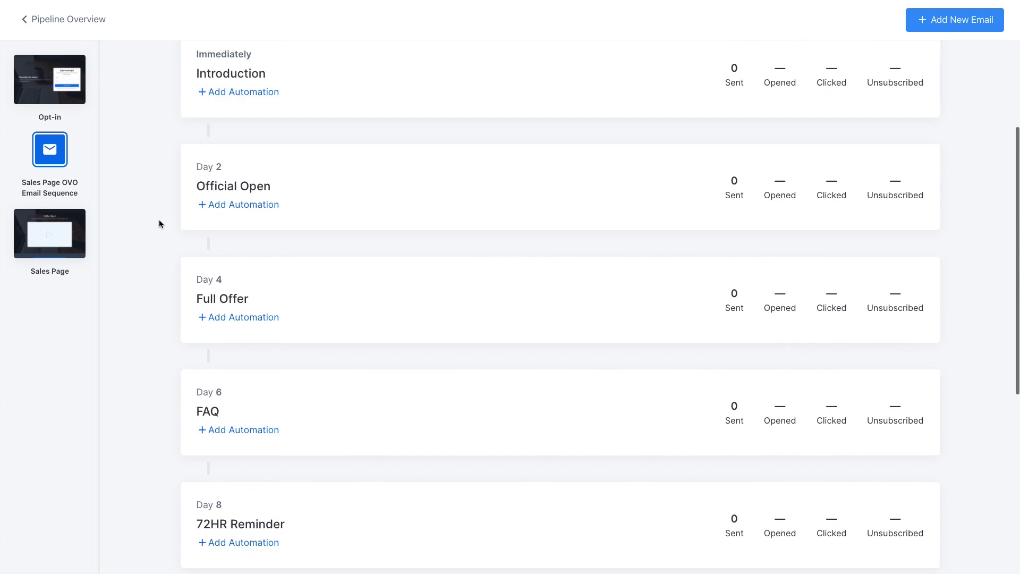
Add an automation to the Introduction email triggered when the email is opened.
left_click(212, 261)
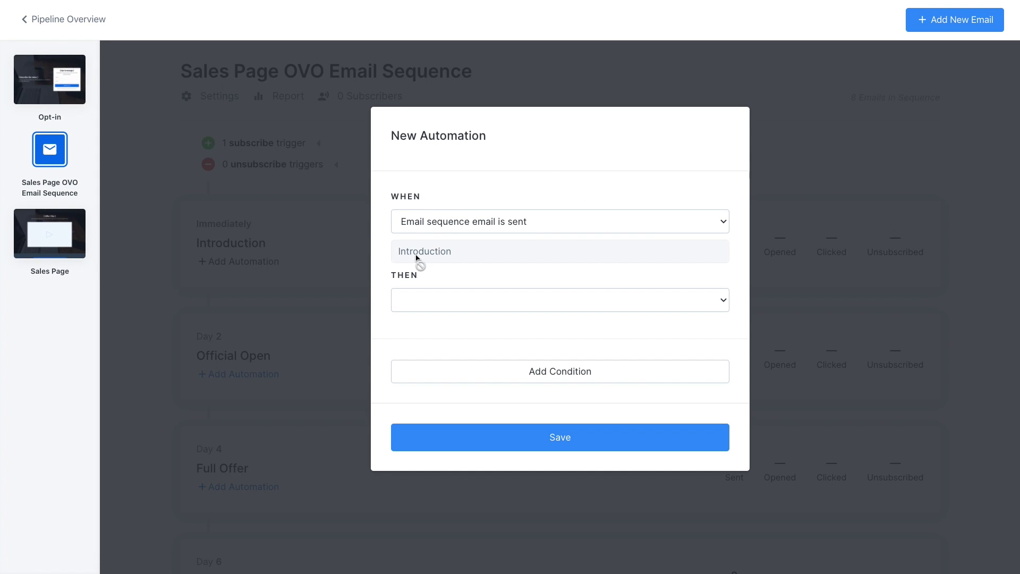
left_click(718, 229)
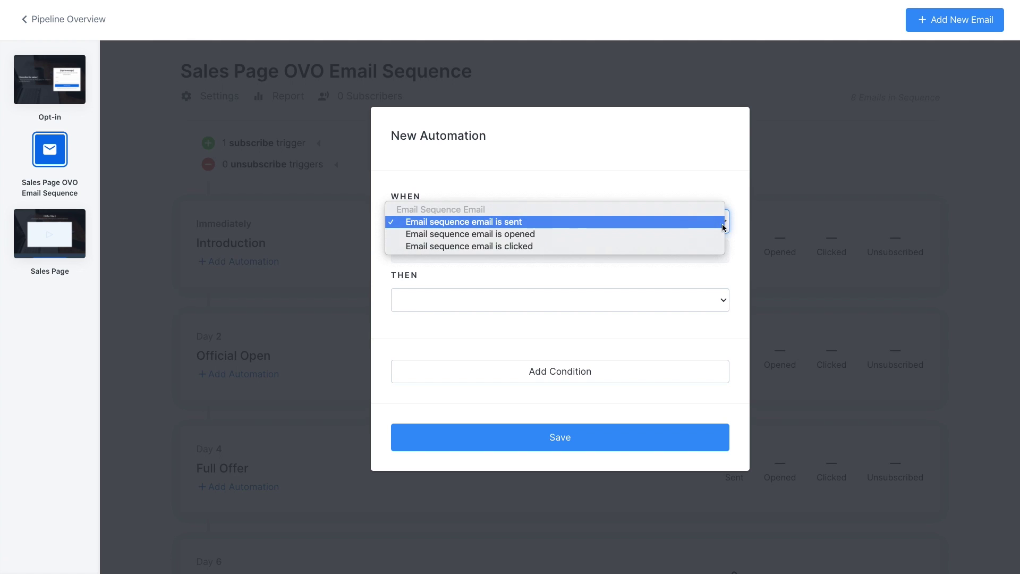
left_click(668, 231)
left_click(723, 300)
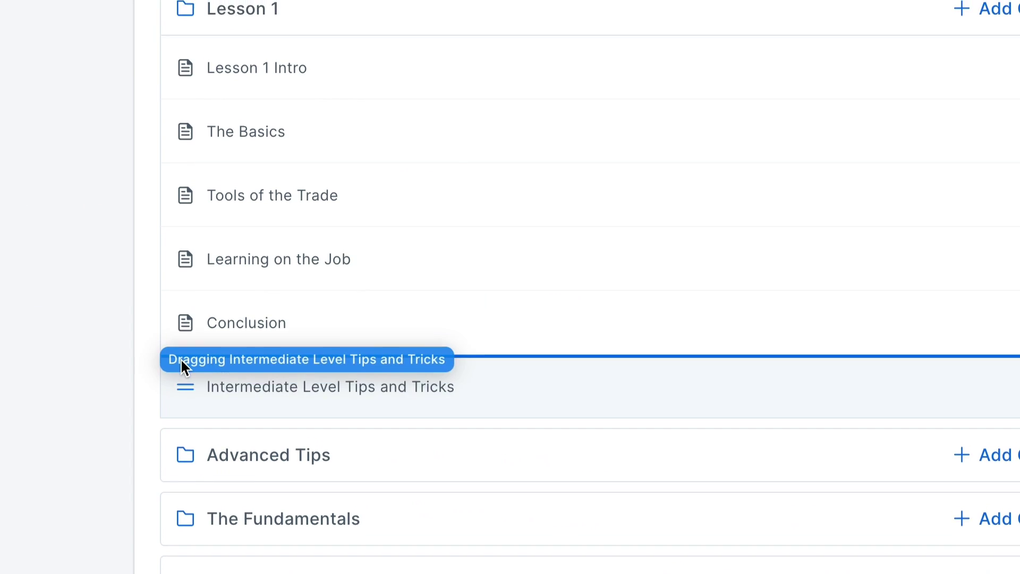
Move 'Intermediate Level Tips and Tricks' below The Basics in the course outline.
left_click_drag(180, 358, 178, 355)
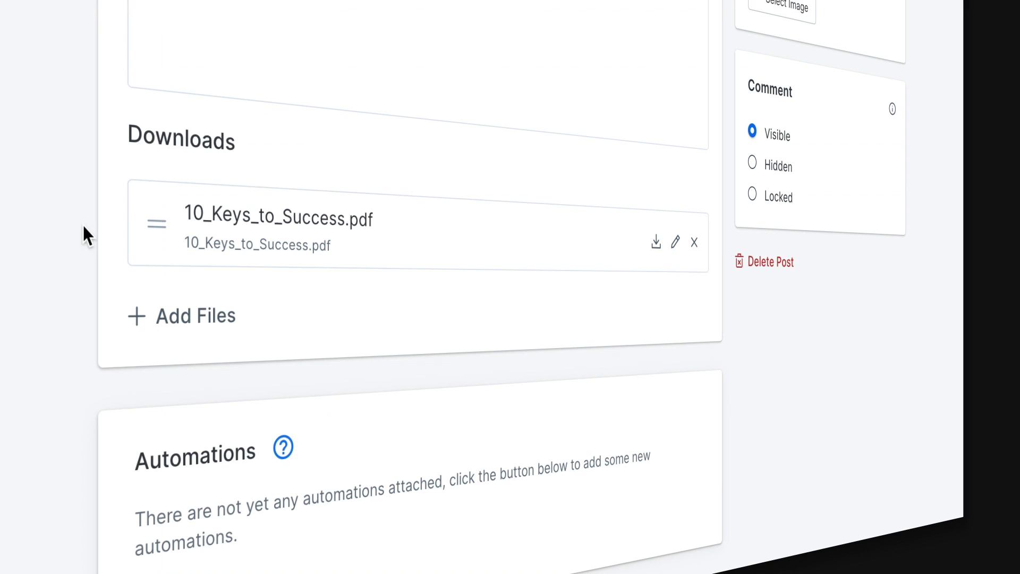